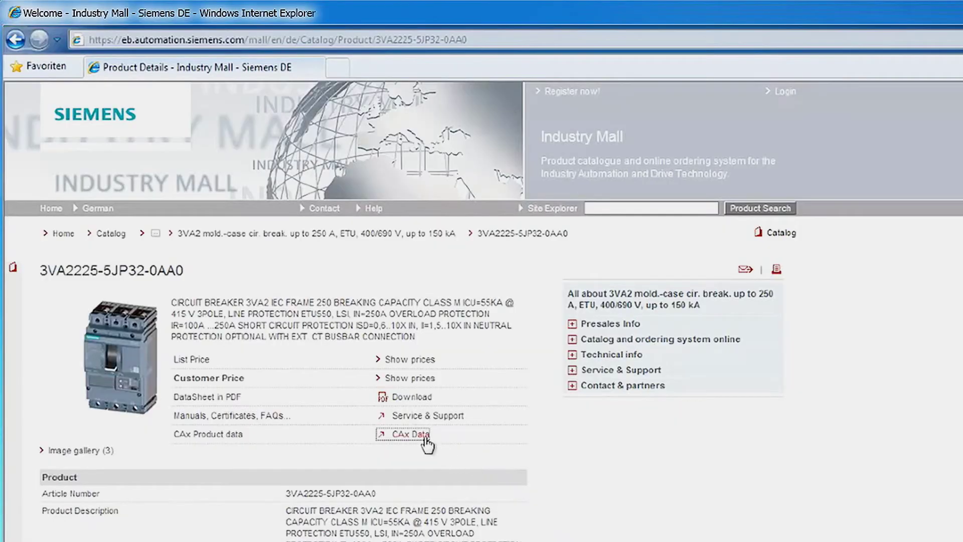
- Open the CAx data downloads for breaker 3VA2225-5JP32-0AA0 in Siemens Industry Mall
left_click(412, 434)
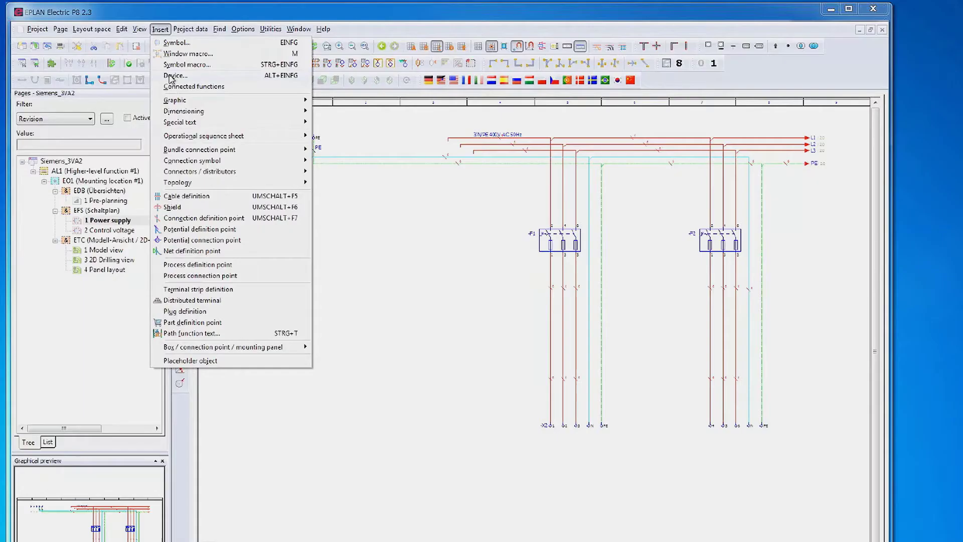
- Place the Siemens breaker on the Power supply page and import contactor 3RT2028-2BB44-3MA0 parts data
left_click(171, 76)
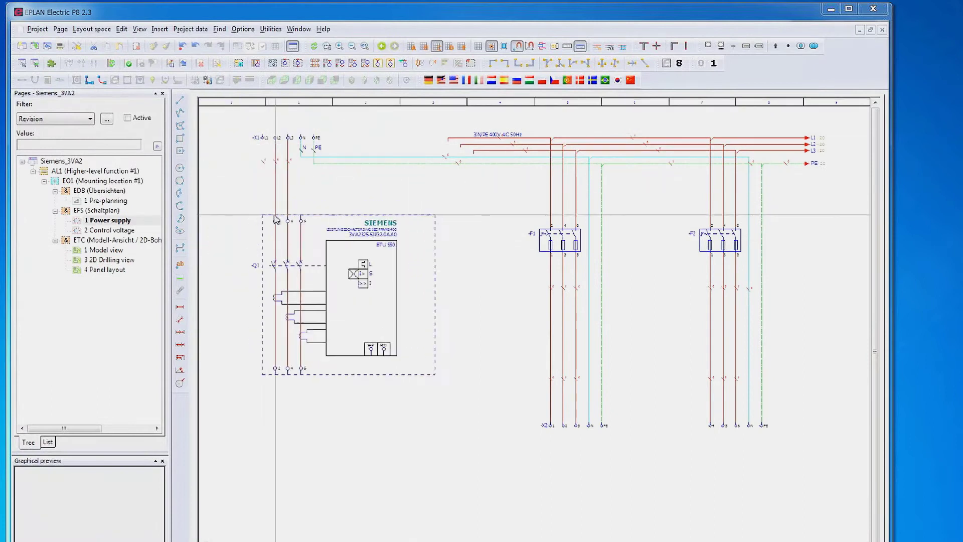
left_click(264, 252)
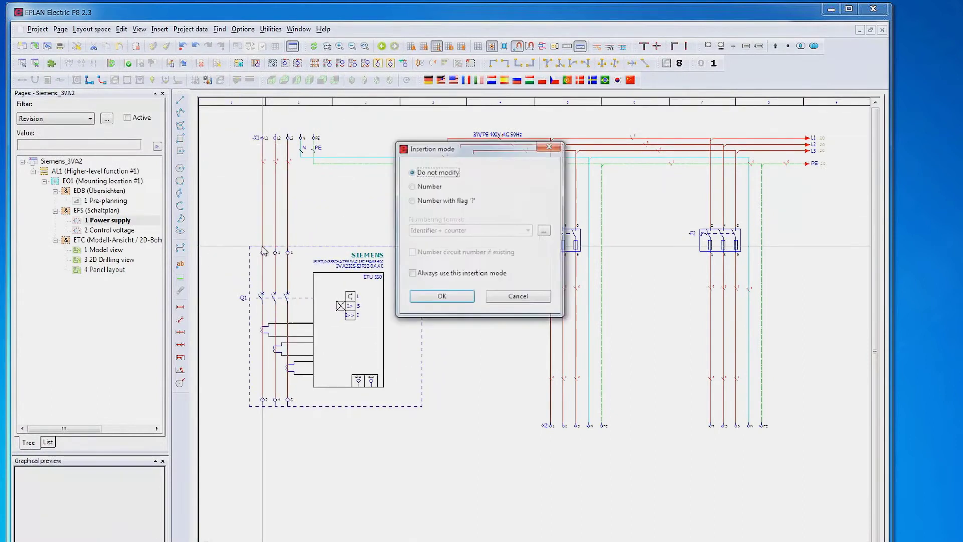
left_click(426, 297)
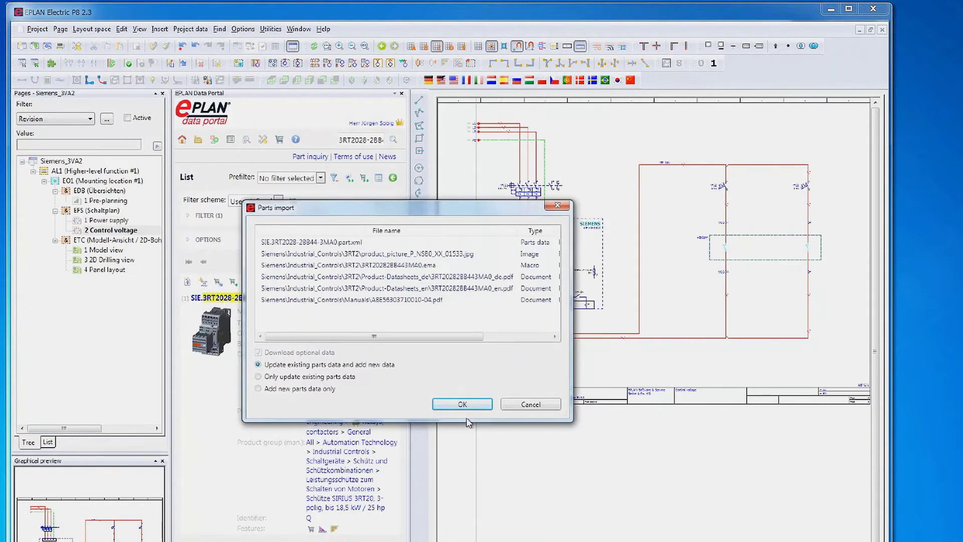
left_click(463, 404)
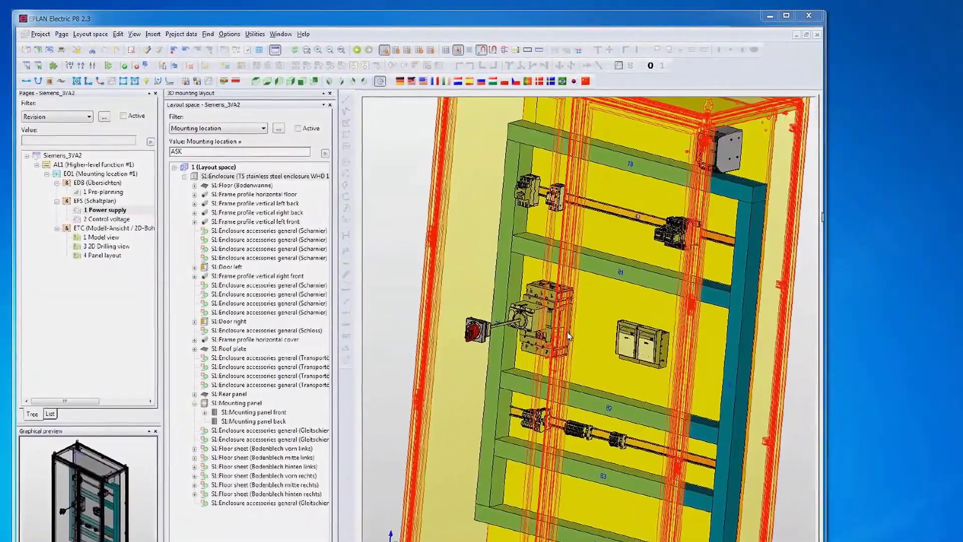
scroll(569, 337, "up", 5)
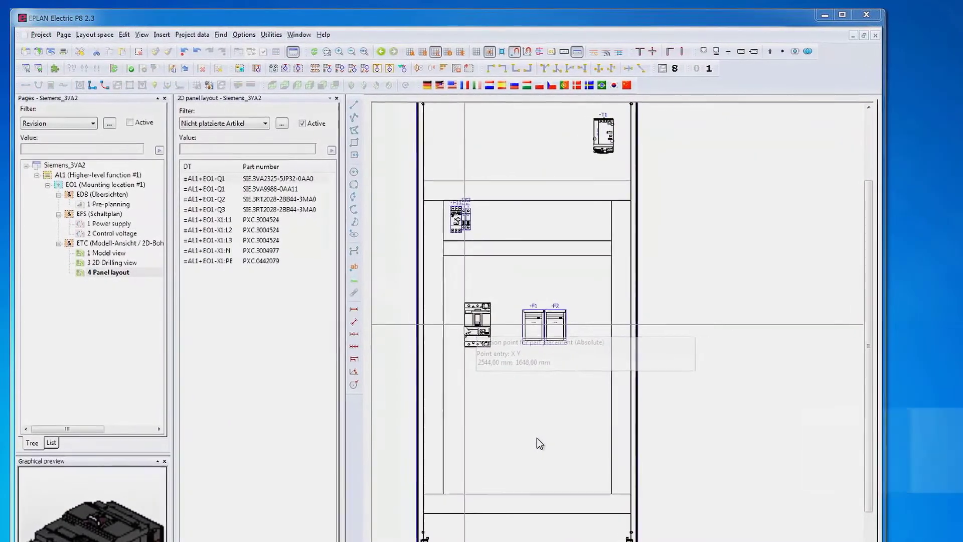
- Put breaker Q1 and the unplaced contactors Q2 and Q3 onto the 2D mounting panel
key("Return")
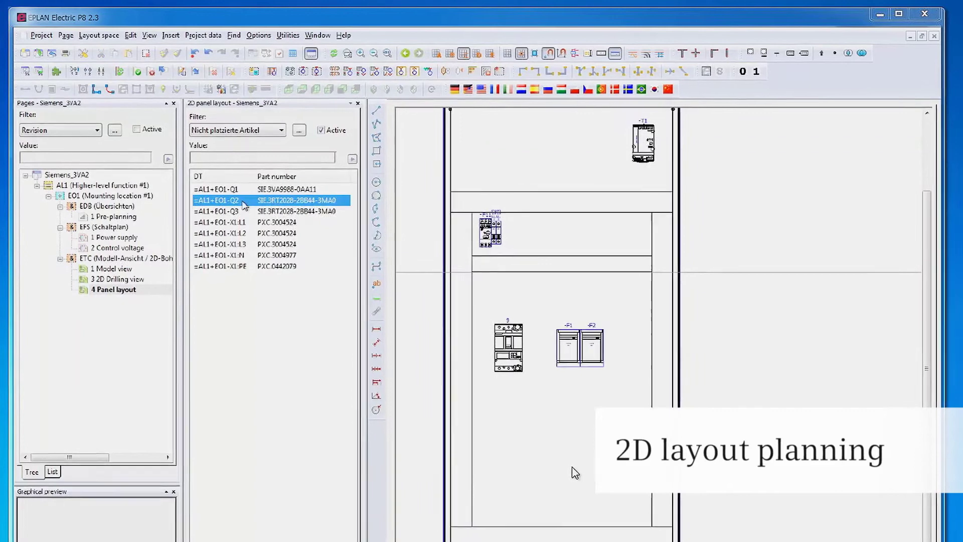
left_click(240, 212, "shift")
left_click_drag(241, 211, 301, 232)
left_click_drag(558, 255, 592, 256)
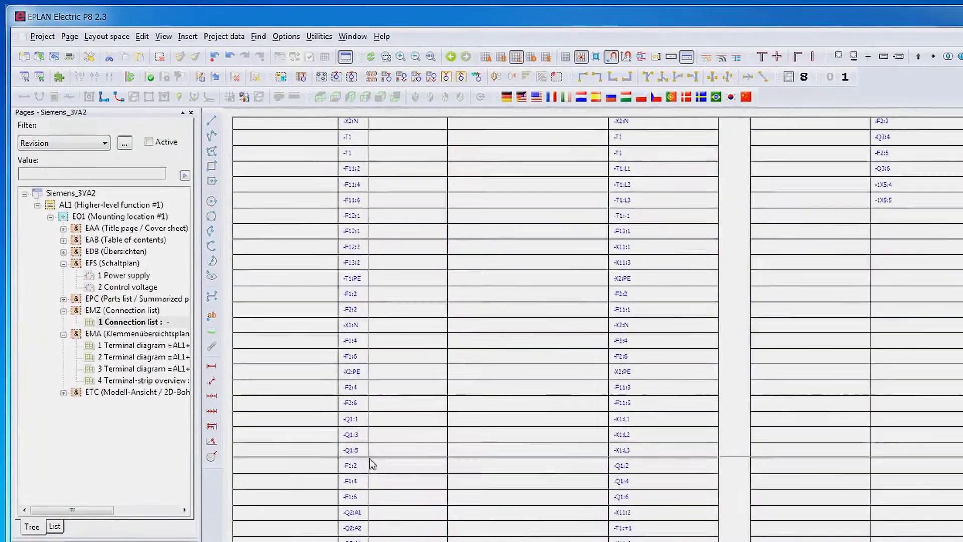
scroll(369, 465, "up", 1)
scroll(381, 469, "up", 1)
scroll(383, 477, "up", 1)
scroll(409, 482, "up", 2)
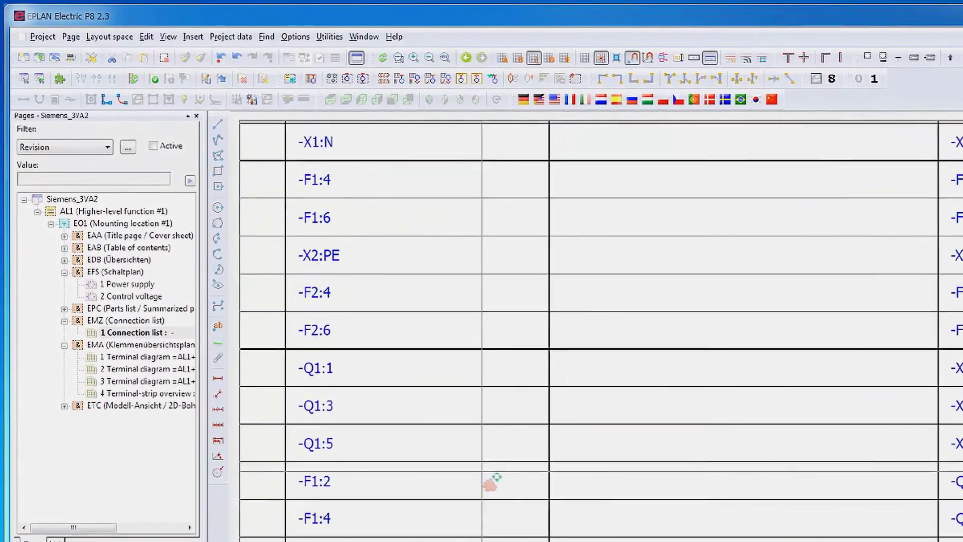
- Scroll back through the connection list rows and page on to the terminal diagram
middle_click_drag(489, 477, 494, 527)
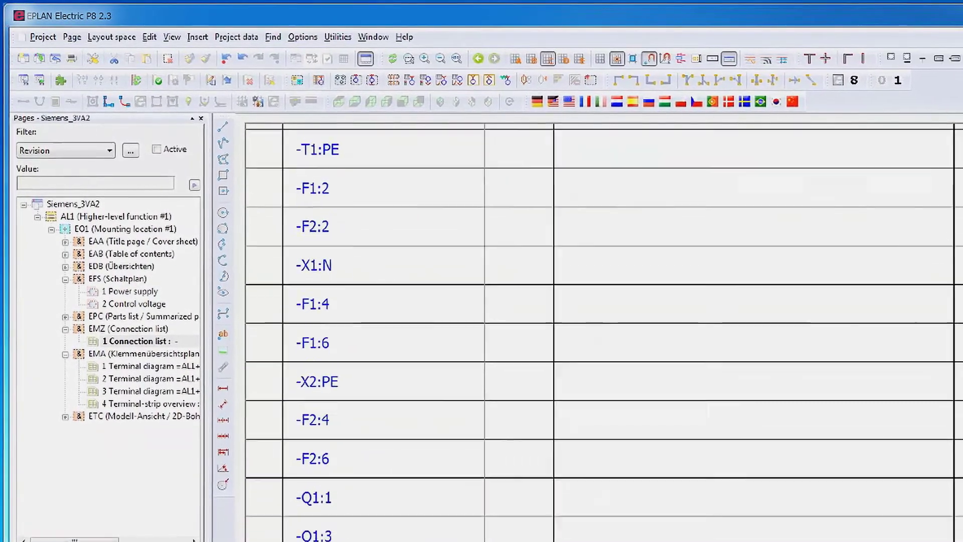
scroll(322, 395, "down", 2)
key("Page_Down")
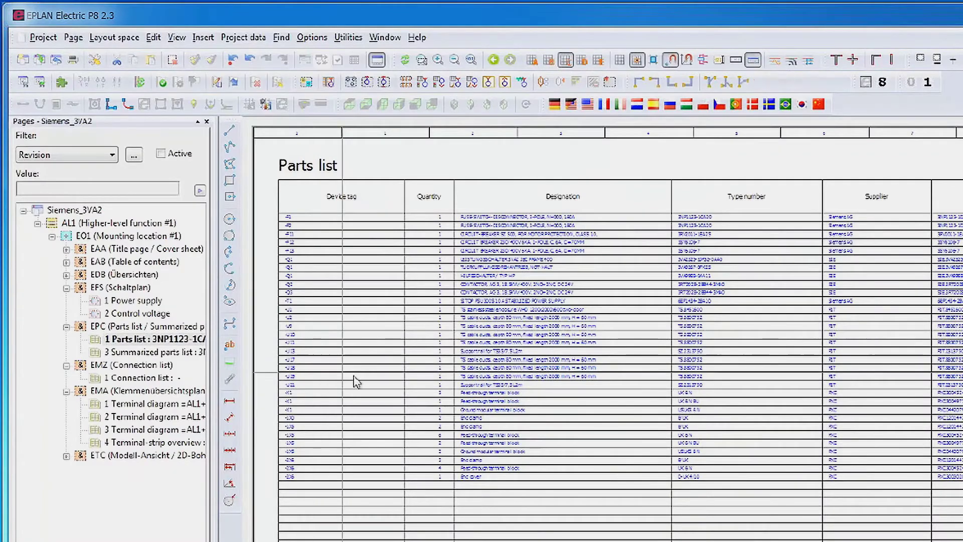
scroll(500, 284, "up", 2)
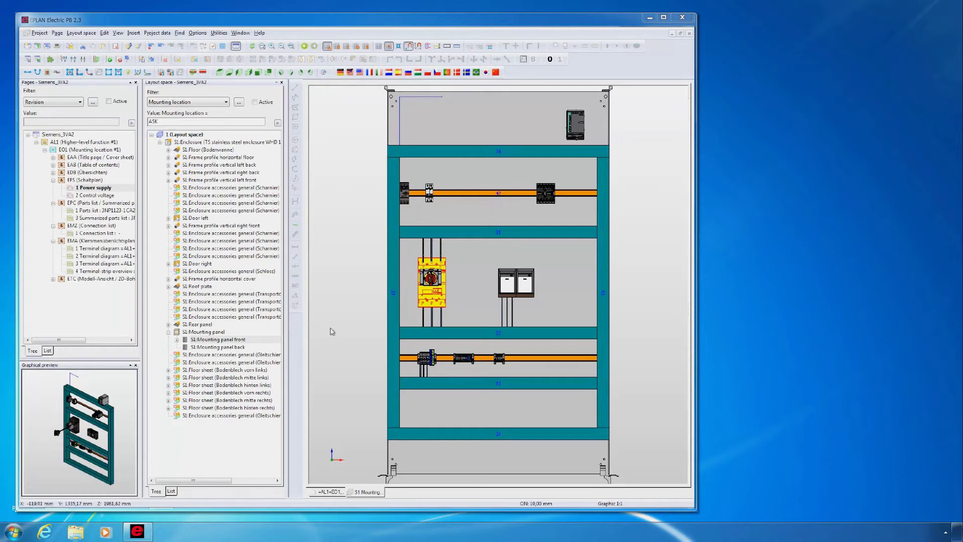
- Select every connection and route them all through the wire ducts
key("ctrl+a")
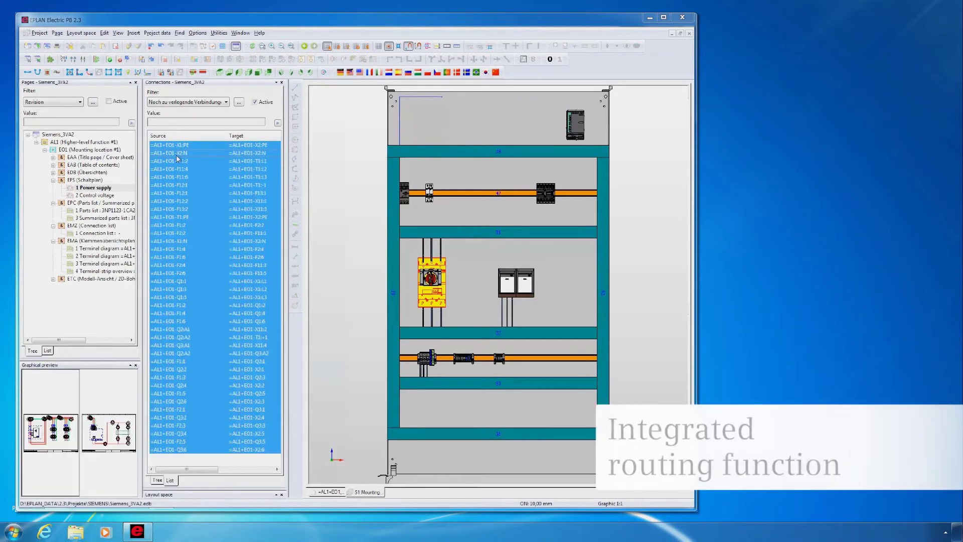
left_click(79, 74)
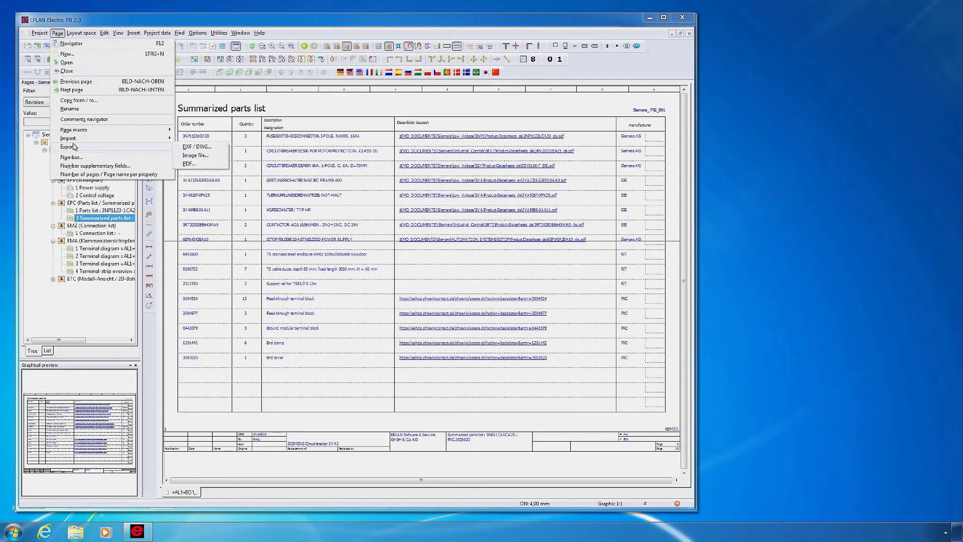
- Export the summarized parts list page to PDF as 'Parts list.pdf'
left_click(181, 165)
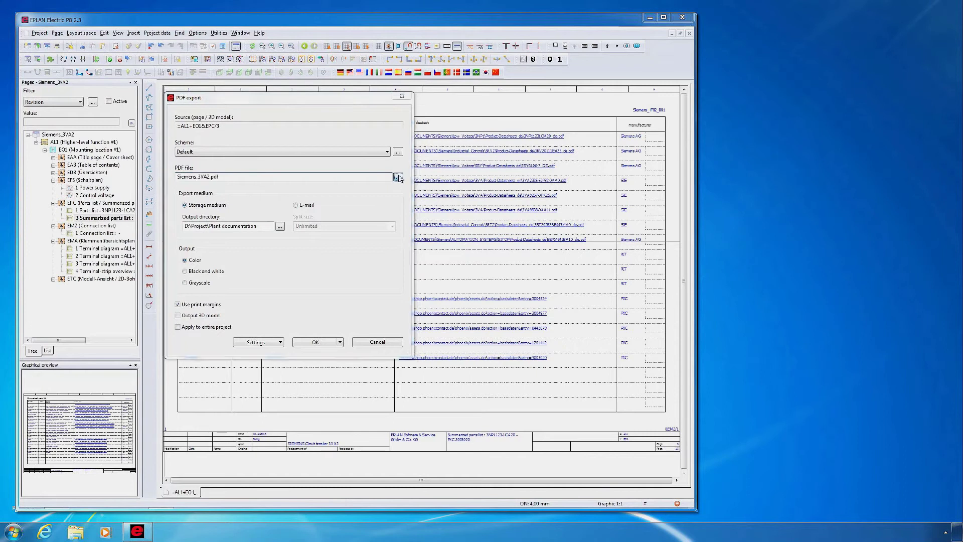
left_click(399, 176)
left_click(601, 340)
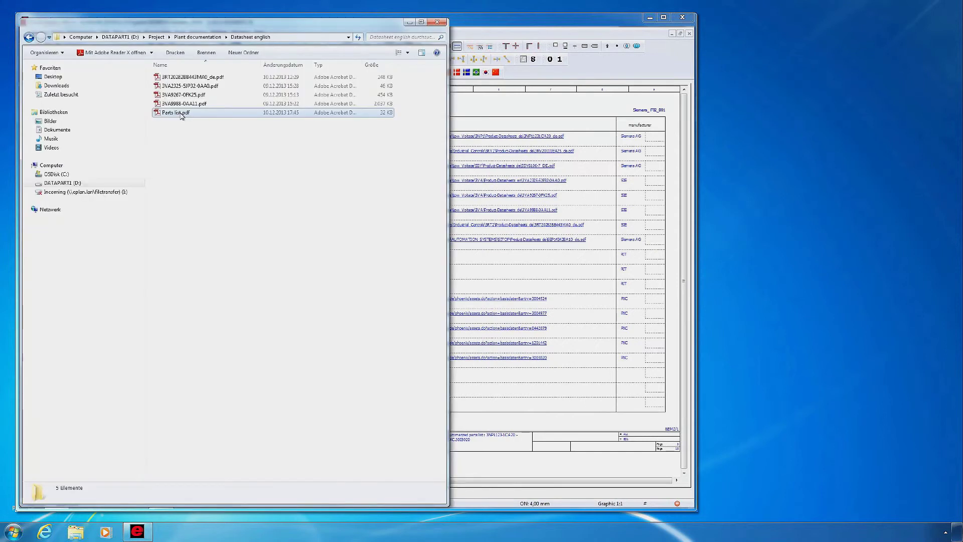
- Follow the breaker row's data sheet link to the 3VA2325-5JP32-0AA0 product data sheet
left_click(497, 197)
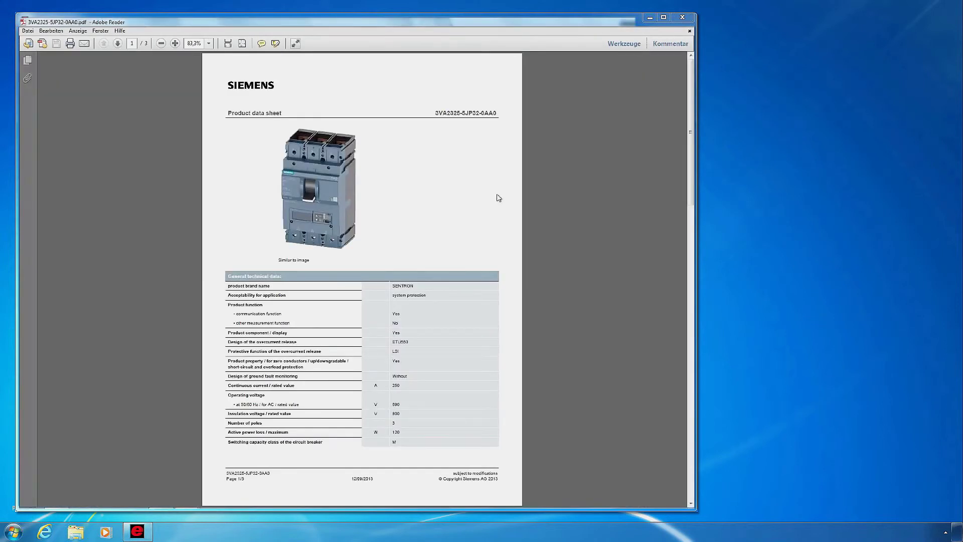